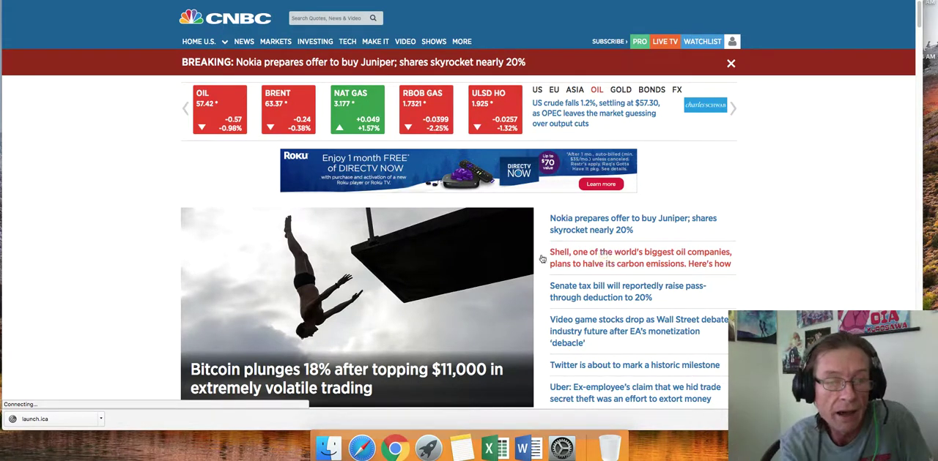
Switch the ticker to Asian indices like Nikkei, Shanghai and HSI, then go to the SPY chart.
{"action": "left_click", "coordinate": [184, 110]}
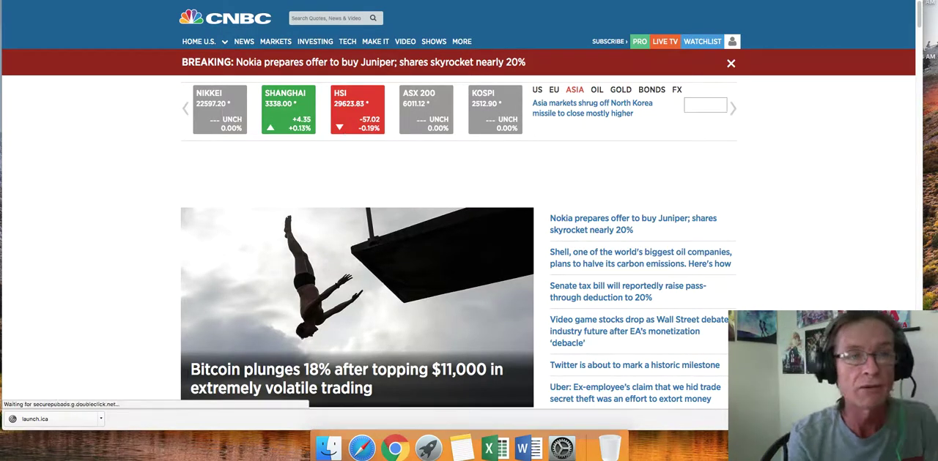
{"action": "key", "text": "ctrl+Tab"}
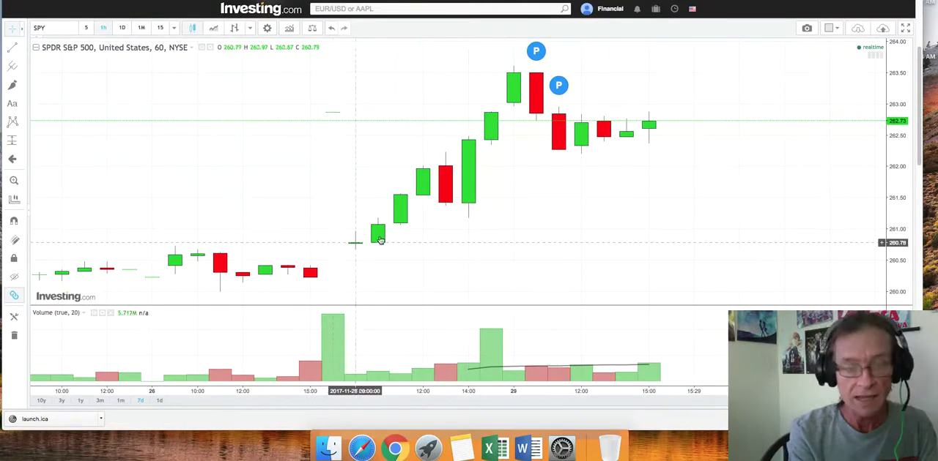
{"action": "mouse_move", "coordinate": [640, 258]}
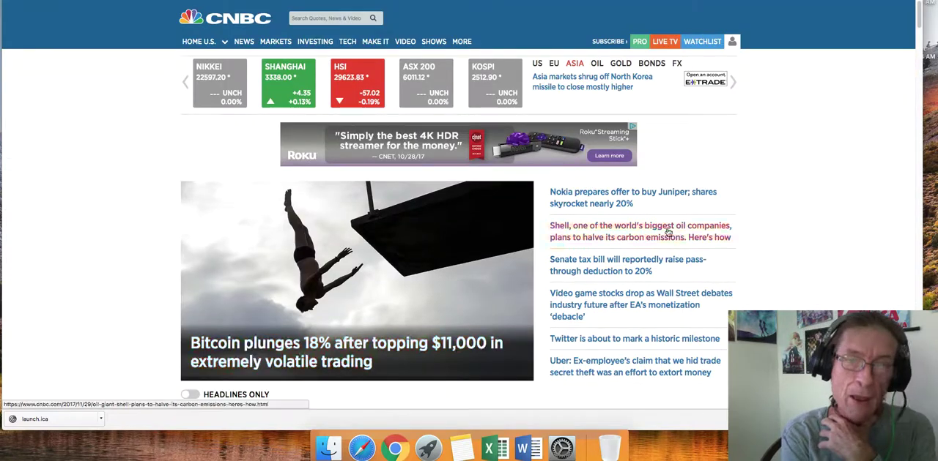
{"action": "scroll", "coordinate": [773, 214], "scroll_direction": "down", "scroll_amount": 1}
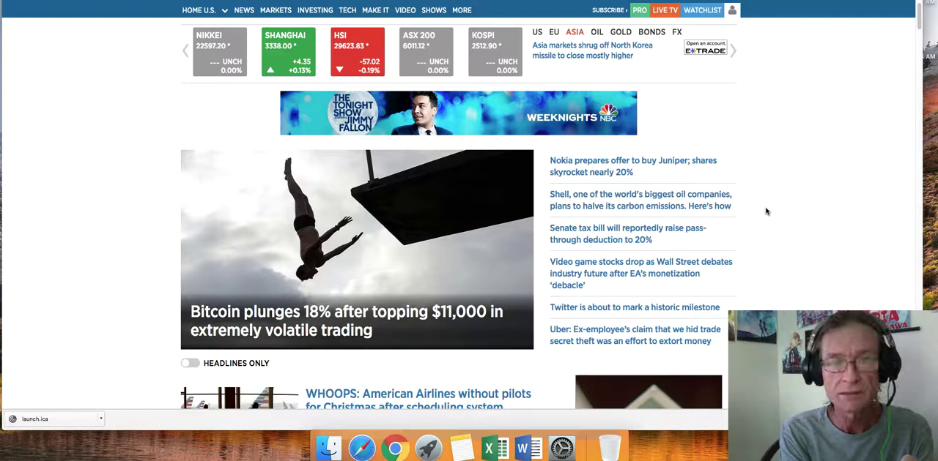
{"action": "scroll", "coordinate": [764, 212], "scroll_direction": "down", "scroll_amount": 1}
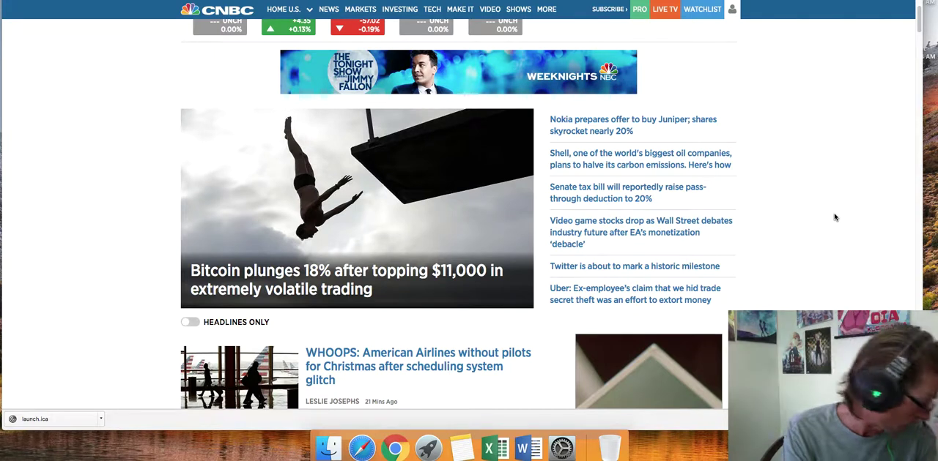
{"action": "scroll", "coordinate": [834, 217], "scroll_direction": "down", "scroll_amount": 2}
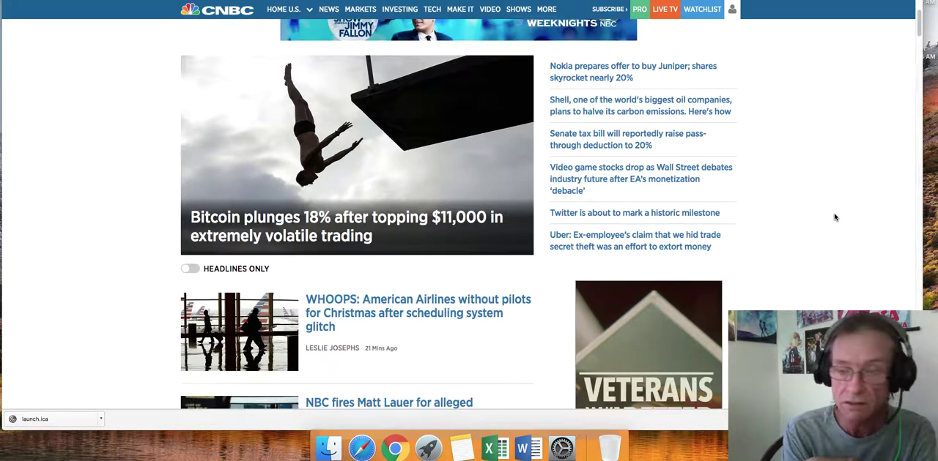
{"action": "scroll", "coordinate": [834, 217], "scroll_direction": "down", "scroll_amount": 1}
{"action": "scroll", "coordinate": [834, 216], "scroll_direction": "down", "scroll_amount": 2}
{"action": "scroll", "coordinate": [834, 217], "scroll_direction": "down", "scroll_amount": 2}
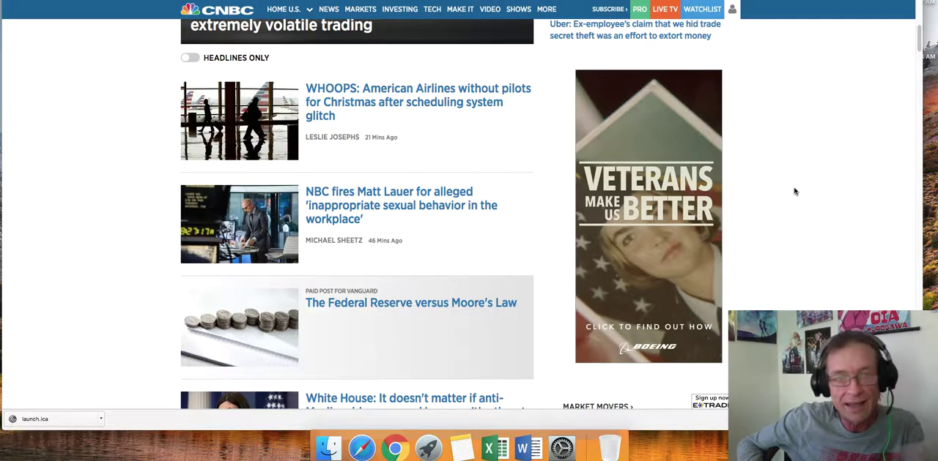
{"action": "scroll", "coordinate": [795, 191], "scroll_direction": "down", "scroll_amount": 3}
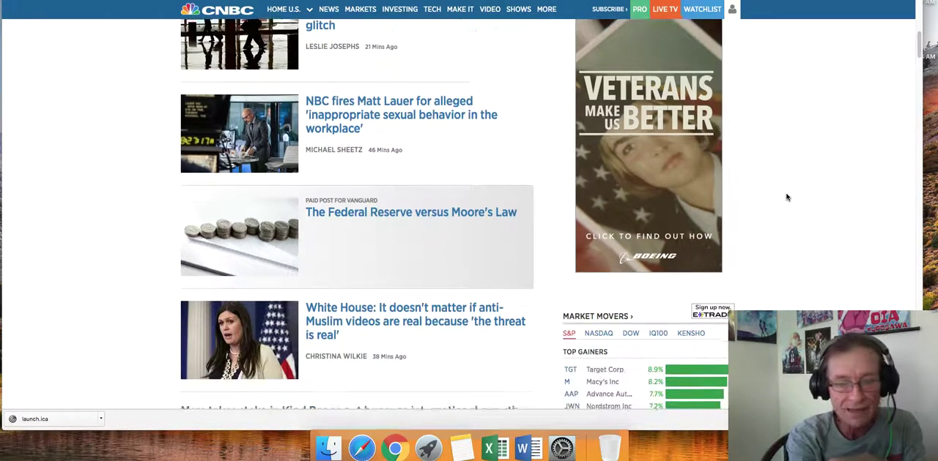
{"action": "scroll", "coordinate": [788, 197], "scroll_direction": "down", "scroll_amount": 2}
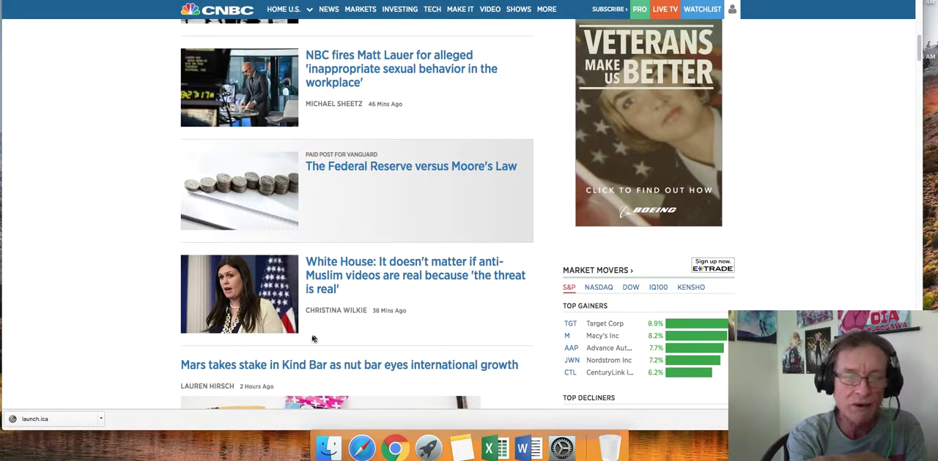
{"action": "scroll", "coordinate": [536, 290], "scroll_direction": "down", "scroll_amount": 3}
{"action": "scroll", "coordinate": [536, 291], "scroll_direction": "down", "scroll_amount": 3}
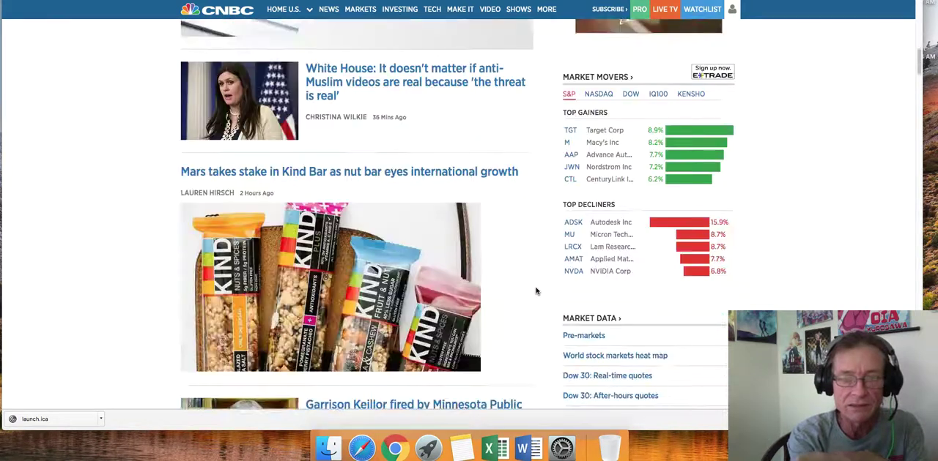
{"action": "scroll", "coordinate": [537, 291], "scroll_direction": "down", "scroll_amount": 3}
{"action": "scroll", "coordinate": [536, 291], "scroll_direction": "down", "scroll_amount": 3}
{"action": "scroll", "coordinate": [536, 290], "scroll_direction": "down", "scroll_amount": 3}
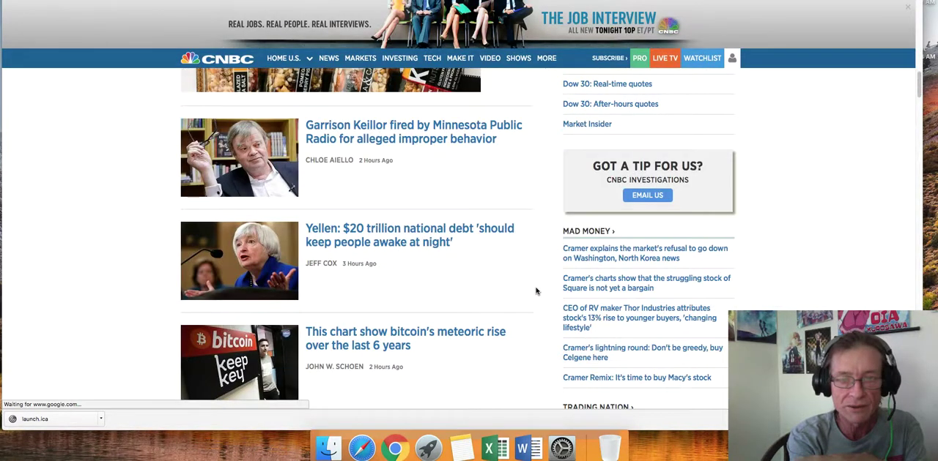
{"action": "scroll", "coordinate": [537, 291], "scroll_direction": "down", "scroll_amount": 1}
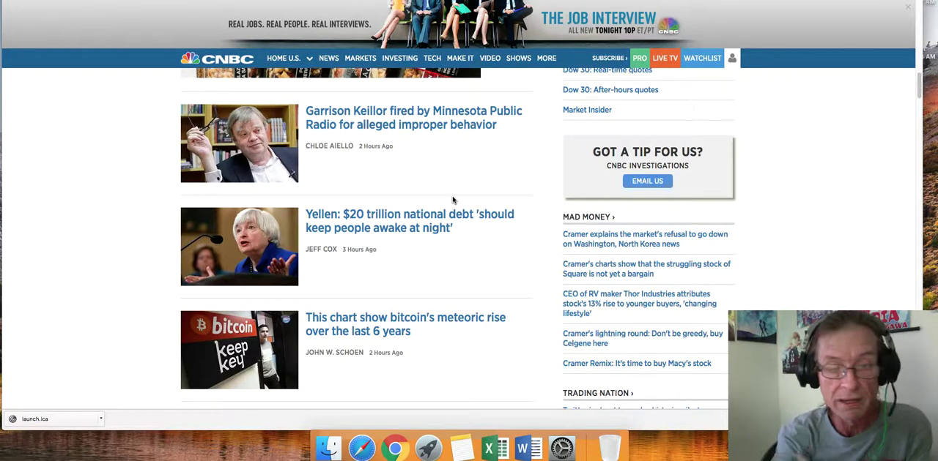
{"action": "scroll", "coordinate": [491, 200], "scroll_direction": "down", "scroll_amount": 3}
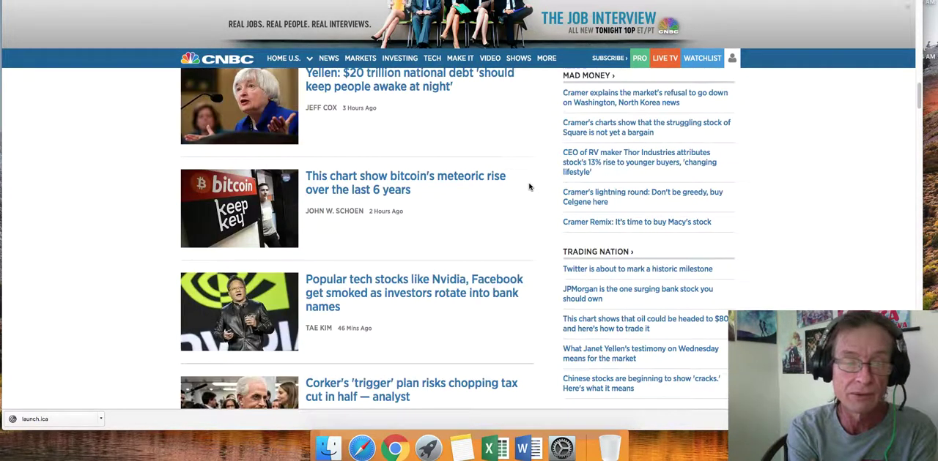
{"action": "scroll", "coordinate": [527, 191], "scroll_direction": "down", "scroll_amount": 2}
{"action": "scroll", "coordinate": [530, 187], "scroll_direction": "down", "scroll_amount": 2}
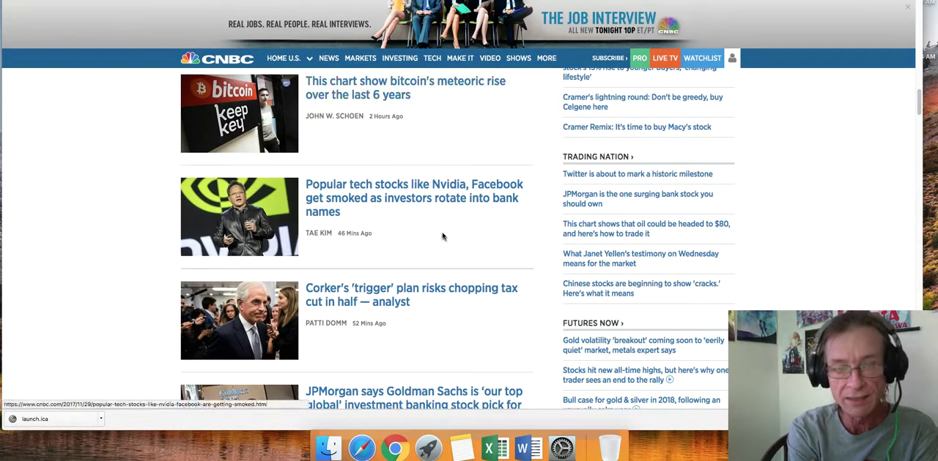
{"action": "scroll", "coordinate": [439, 219], "scroll_direction": "down", "scroll_amount": 2}
{"action": "scroll", "coordinate": [451, 242], "scroll_direction": "down", "scroll_amount": 2}
{"action": "scroll", "coordinate": [450, 242], "scroll_direction": "down", "scroll_amount": 2}
{"action": "scroll", "coordinate": [450, 242], "scroll_direction": "down", "scroll_amount": 2}
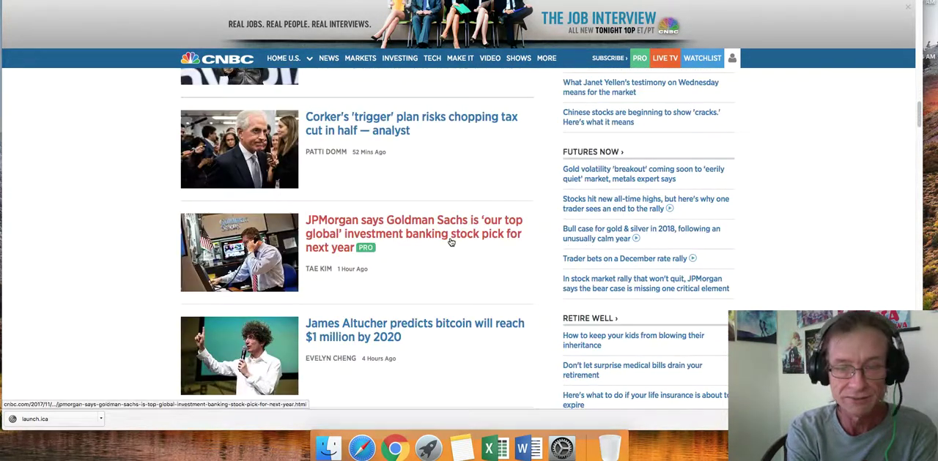
{"action": "scroll", "coordinate": [450, 242], "scroll_direction": "down", "scroll_amount": 2}
{"action": "scroll", "coordinate": [451, 241], "scroll_direction": "down", "scroll_amount": 2}
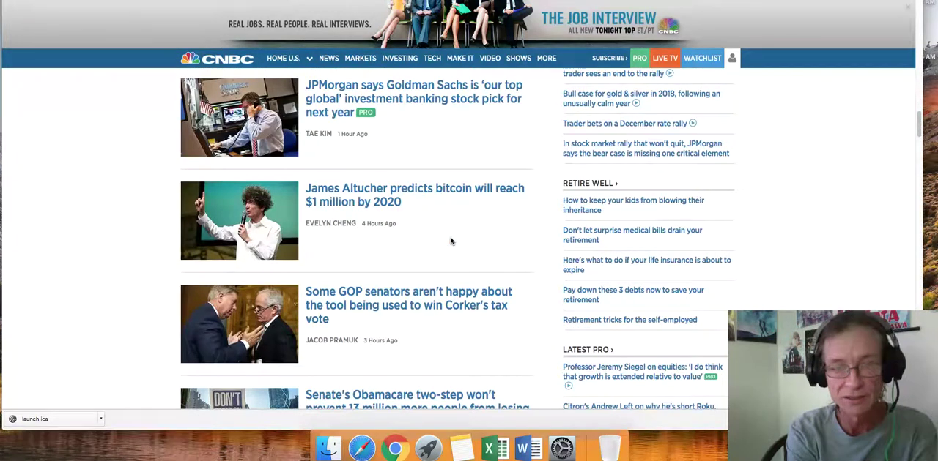
{"action": "scroll", "coordinate": [451, 242], "scroll_direction": "down", "scroll_amount": 1}
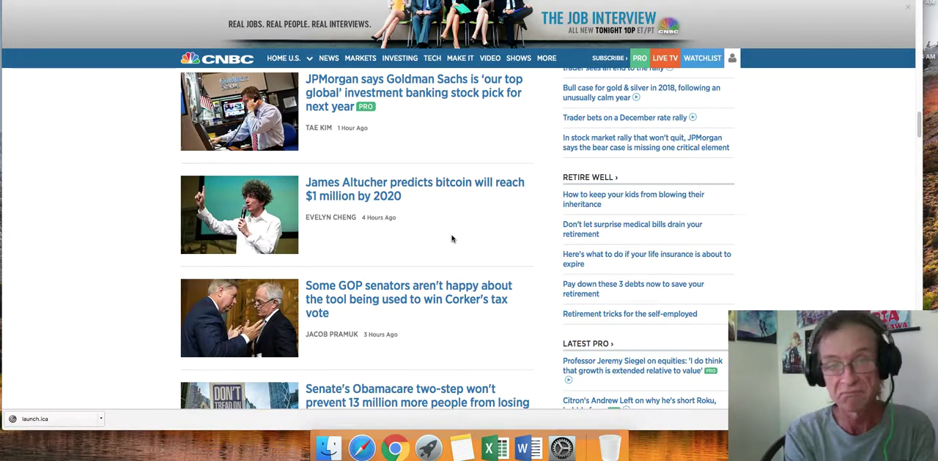
{"action": "scroll", "coordinate": [464, 214], "scroll_direction": "down", "scroll_amount": 2}
{"action": "scroll", "coordinate": [464, 215], "scroll_direction": "down", "scroll_amount": 2}
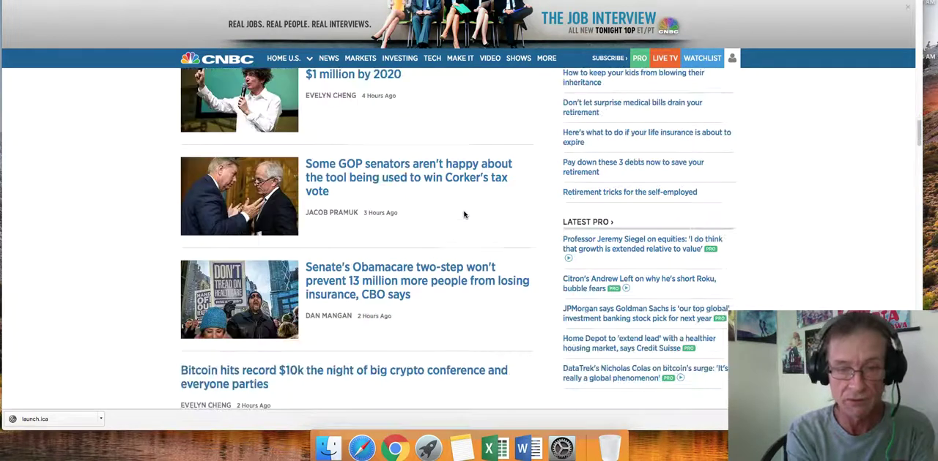
{"action": "scroll", "coordinate": [464, 215], "scroll_direction": "down", "scroll_amount": 1}
{"action": "scroll", "coordinate": [464, 215], "scroll_direction": "down", "scroll_amount": 2}
{"action": "scroll", "coordinate": [464, 215], "scroll_direction": "down", "scroll_amount": 2}
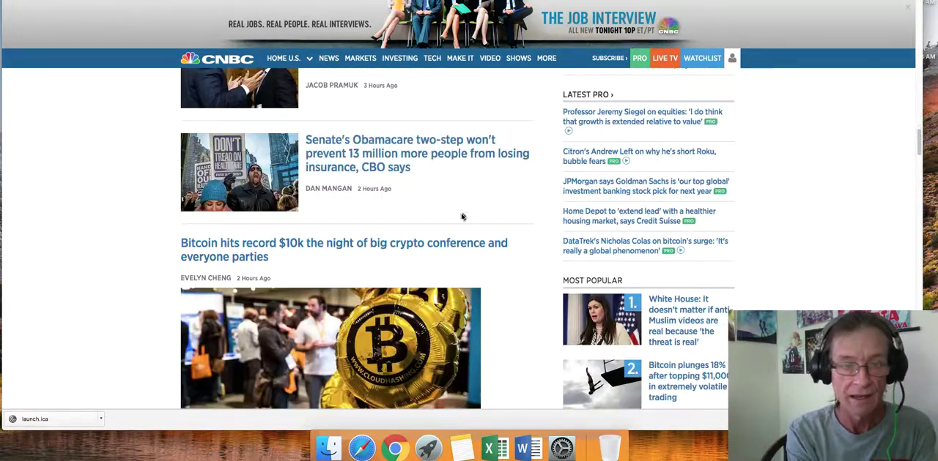
{"action": "scroll", "coordinate": [463, 213], "scroll_direction": "down", "scroll_amount": 2}
{"action": "scroll", "coordinate": [463, 214], "scroll_direction": "down", "scroll_amount": 1}
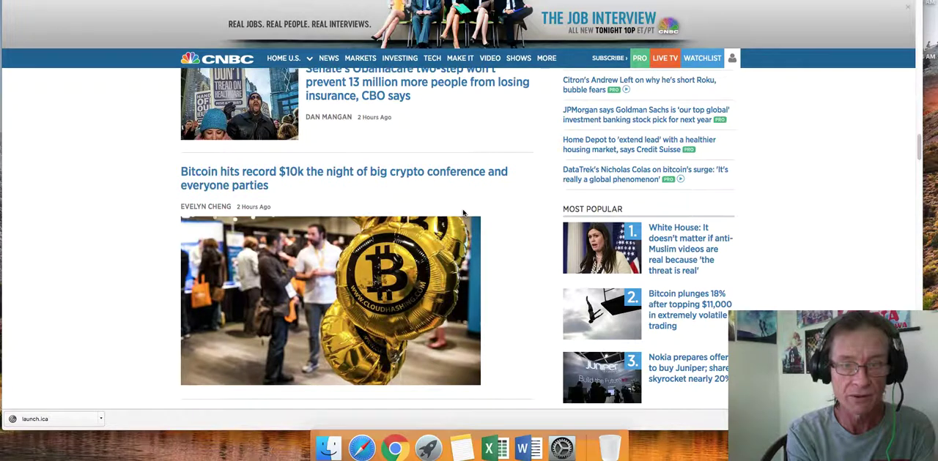
{"action": "scroll", "coordinate": [463, 213], "scroll_direction": "up", "scroll_amount": 8}
{"action": "scroll", "coordinate": [463, 213], "scroll_direction": "down", "scroll_amount": 5}
{"action": "scroll", "coordinate": [464, 214], "scroll_direction": "down", "scroll_amount": 5}
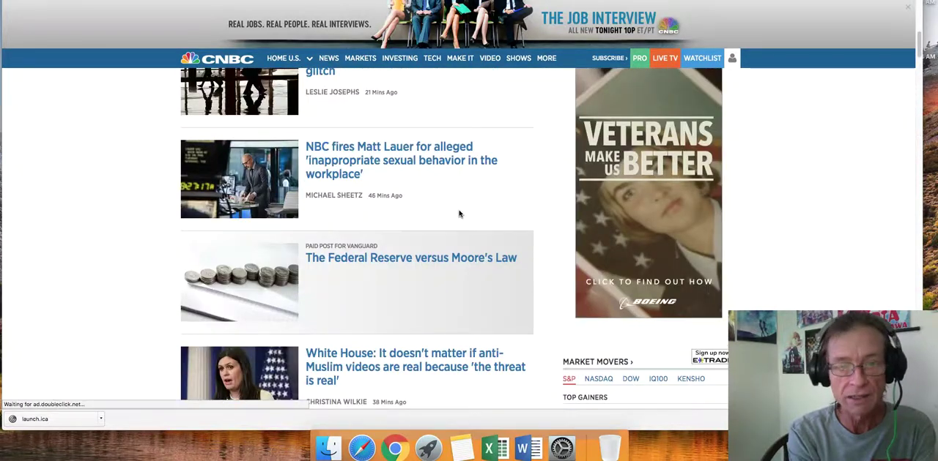
{"action": "scroll", "coordinate": [460, 213], "scroll_direction": "up", "scroll_amount": 4}
{"action": "scroll", "coordinate": [460, 213], "scroll_direction": "down", "scroll_amount": 2}
{"action": "scroll", "coordinate": [460, 213], "scroll_direction": "down", "scroll_amount": 2}
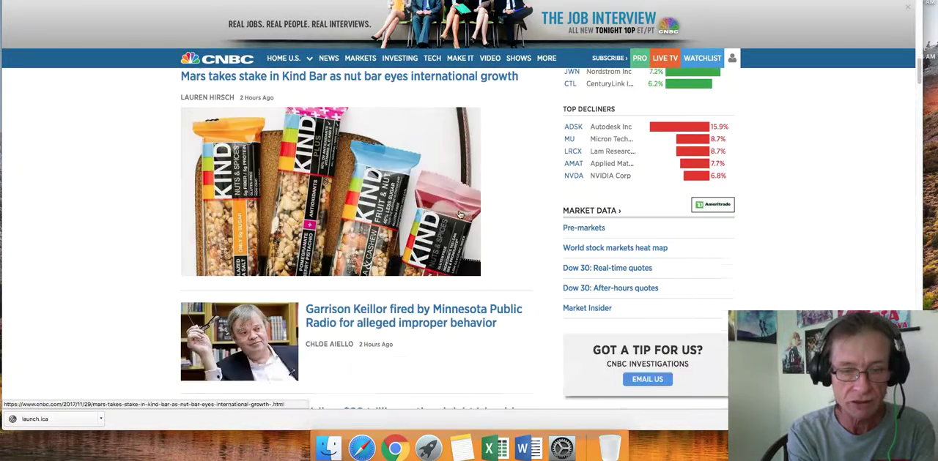
{"action": "scroll", "coordinate": [460, 213], "scroll_direction": "down", "scroll_amount": 3}
{"action": "scroll", "coordinate": [459, 215], "scroll_direction": "down", "scroll_amount": 2}
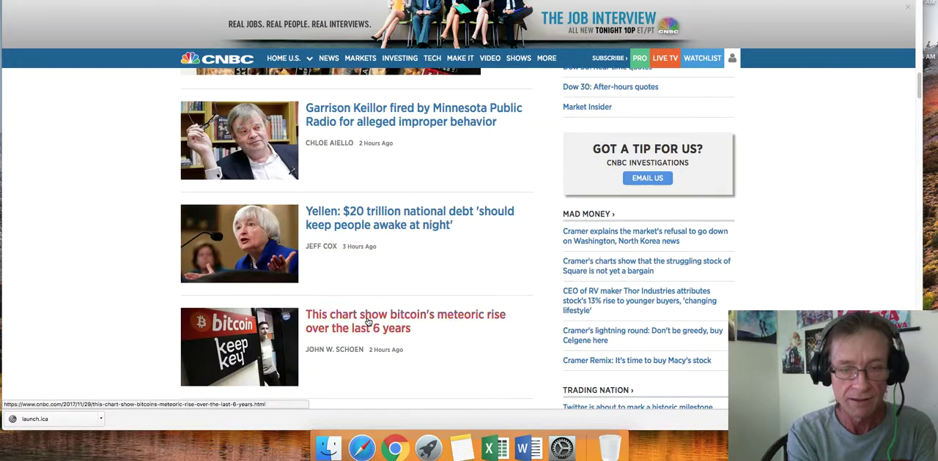
Open the 'This chart shows bitcoin's meteoric rise over the last 6 years' article.
{"action": "left_click", "coordinate": [369, 322]}
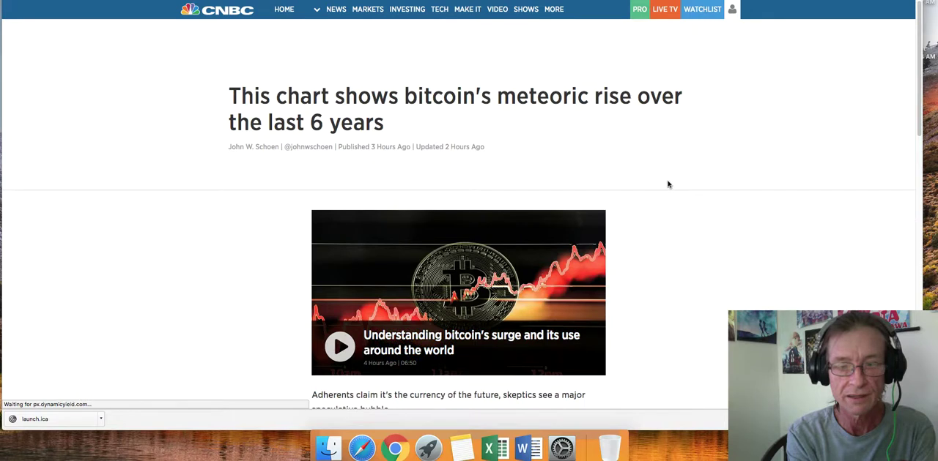
{"action": "scroll", "coordinate": [659, 190], "scroll_direction": "down", "scroll_amount": 3}
{"action": "scroll", "coordinate": [668, 184], "scroll_direction": "down", "scroll_amount": 5}
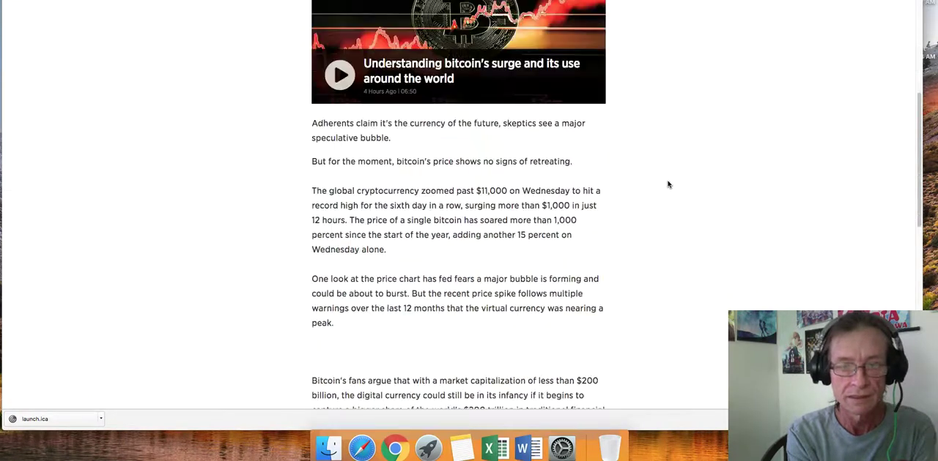
{"action": "scroll", "coordinate": [668, 184], "scroll_direction": "down", "scroll_amount": 3}
{"action": "scroll", "coordinate": [668, 185], "scroll_direction": "down", "scroll_amount": 4}
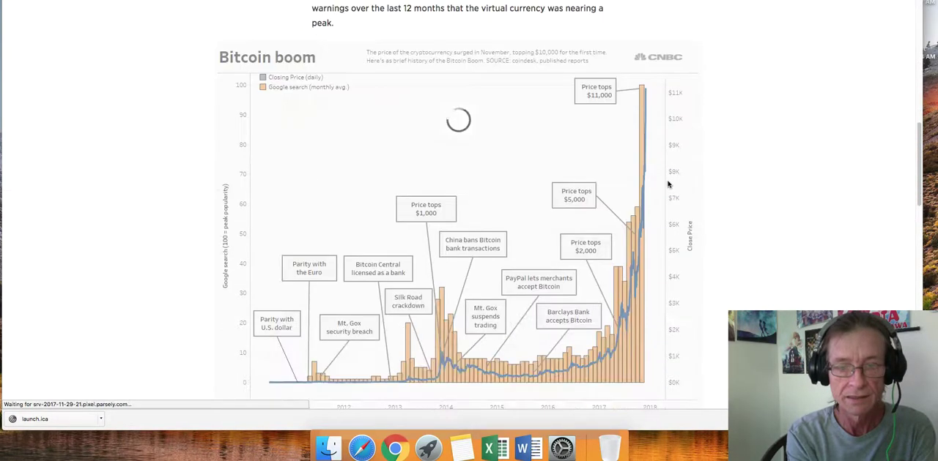
{"action": "scroll", "coordinate": [688, 219], "scroll_direction": "down", "scroll_amount": 1}
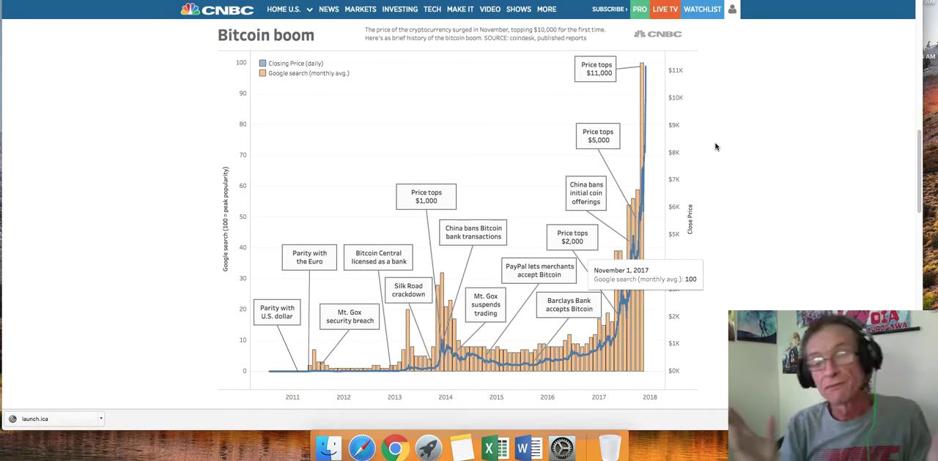
{"action": "scroll", "coordinate": [469, 220], "scroll_direction": "up", "scroll_amount": 10}
{"action": "scroll", "coordinate": [468, 219], "scroll_direction": "up", "scroll_amount": 5}
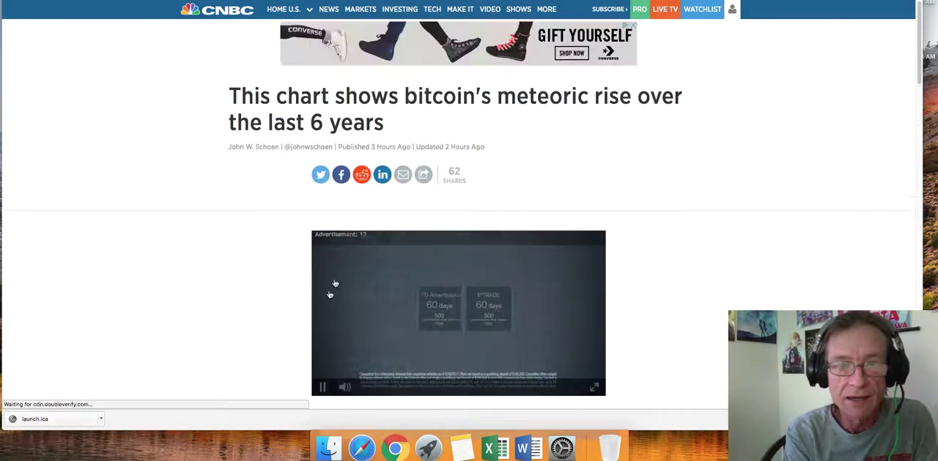
Pause the bitcoin article's video ad and switch to the Investing.com VIX chart.
{"action": "left_click", "coordinate": [321, 386]}
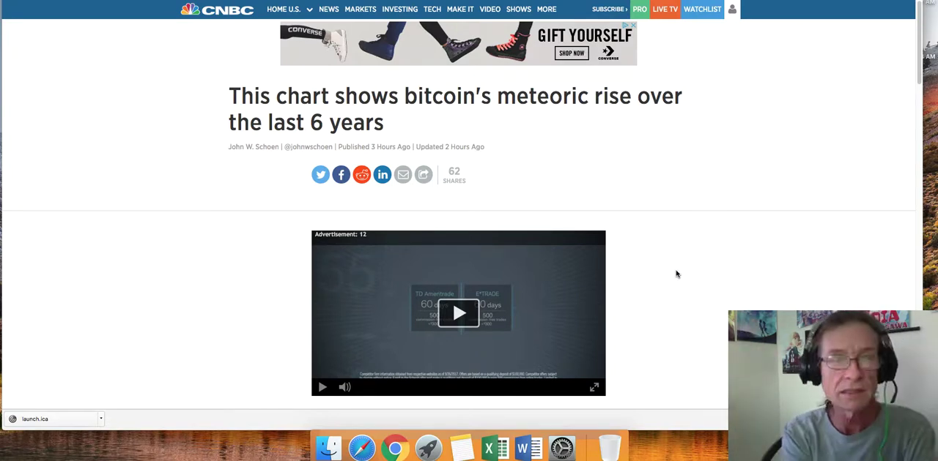
{"action": "scroll", "coordinate": [691, 274], "scroll_direction": "down", "scroll_amount": 3}
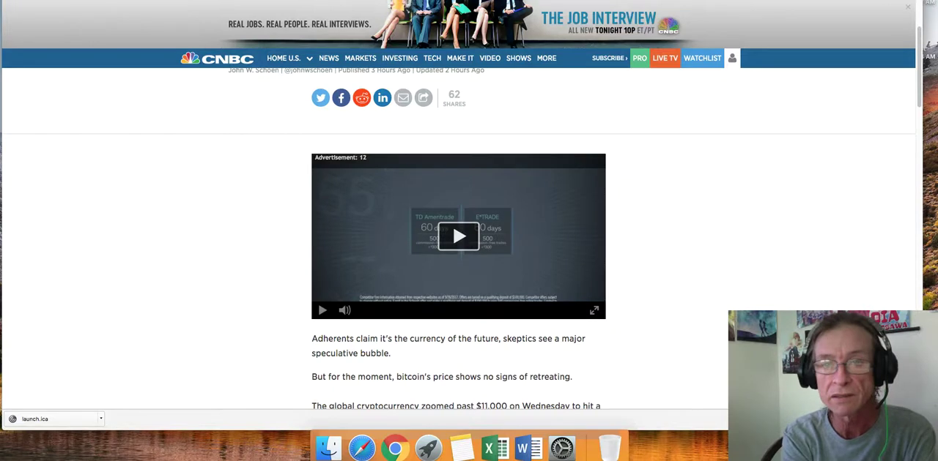
{"action": "key", "text": "ctrl+Tab"}
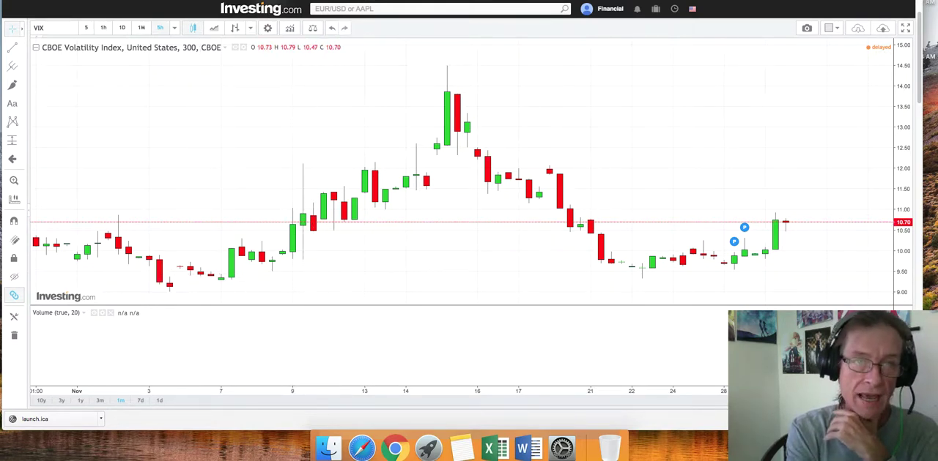
{"action": "key", "text": "ctrl+Tab"}
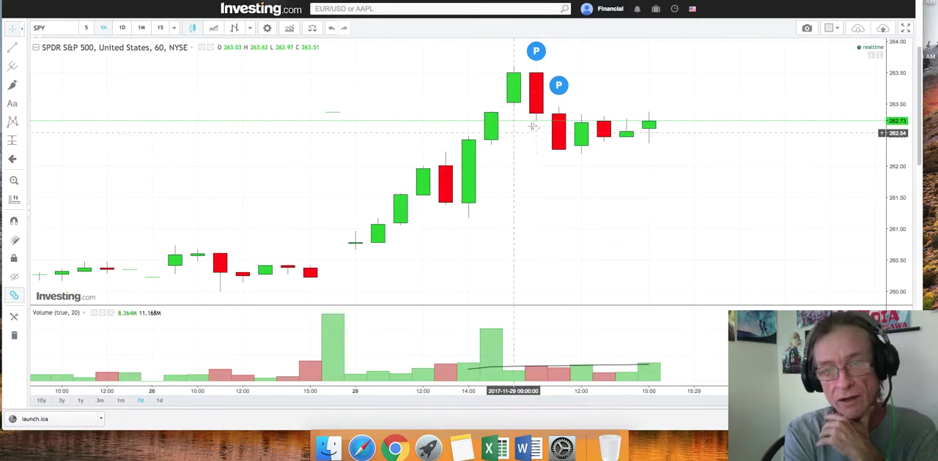